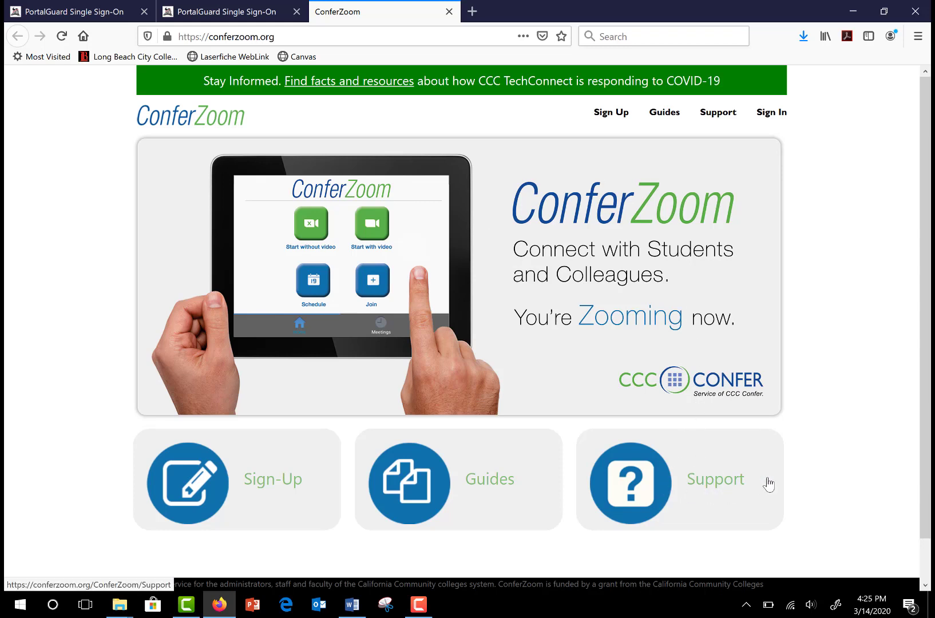
Step: Visit the ConferZoom support and guides pages, look through the full list of guide categories, and return to the ConferZoom home page
{"action": "left_click", "coordinate": [731, 495]}
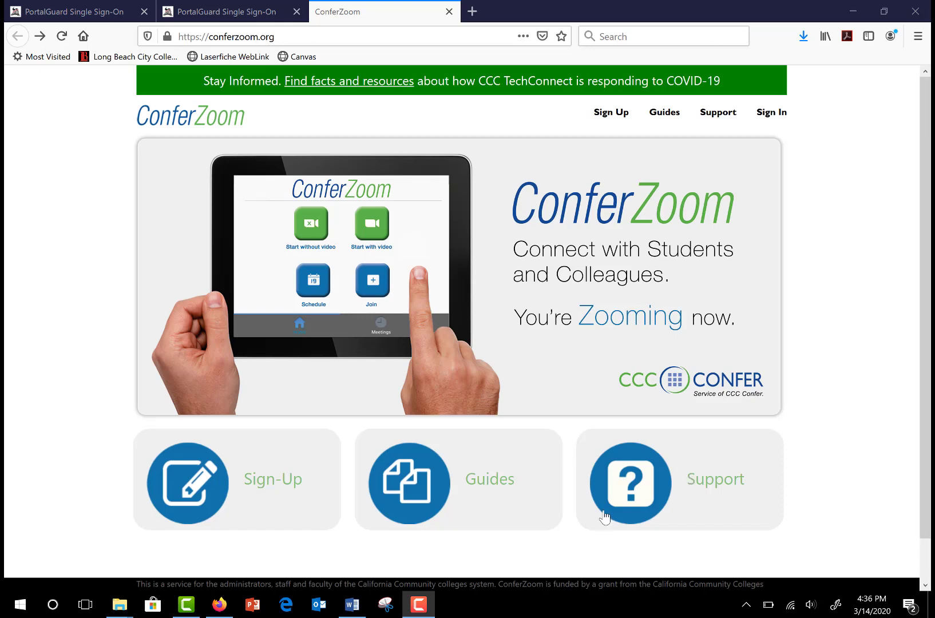
{"action": "left_click", "coordinate": [473, 477]}
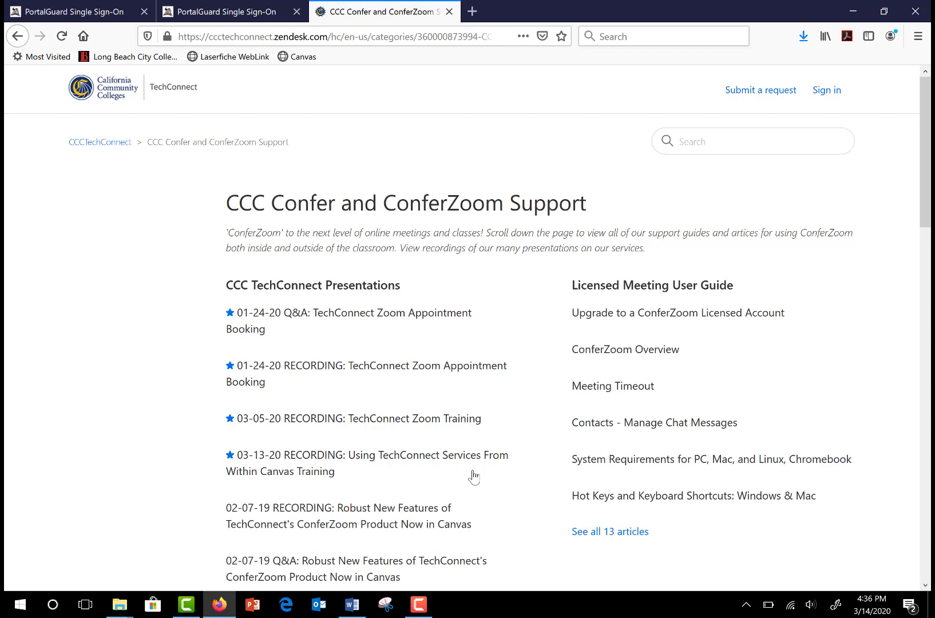
{"action": "scroll", "coordinate": [473, 477], "scroll_direction": "down", "scroll_amount": 8}
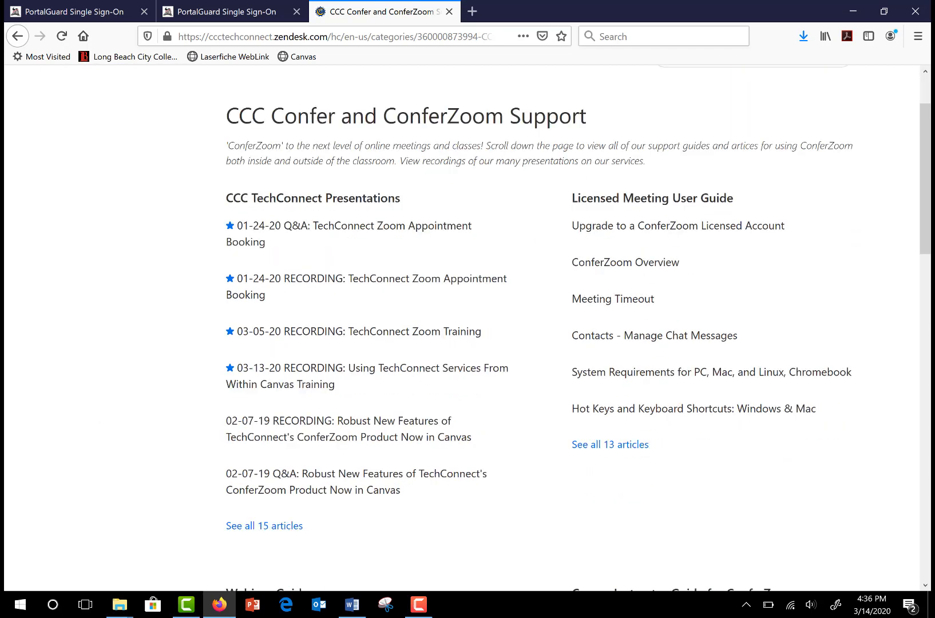
{"action": "scroll", "coordinate": [578, 324], "scroll_direction": "down", "scroll_amount": 5}
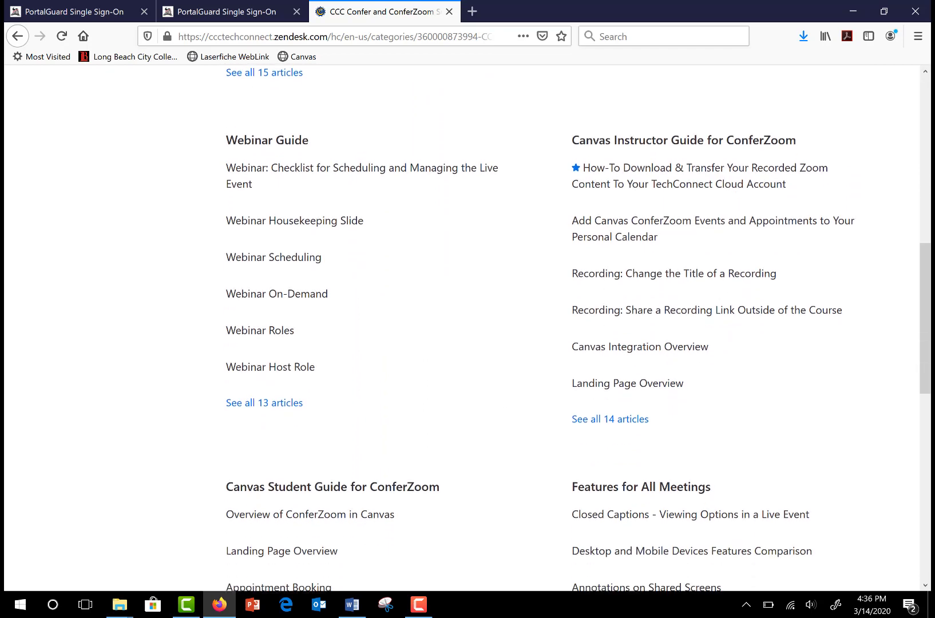
{"action": "scroll", "coordinate": [467, 328], "scroll_direction": "down", "scroll_amount": 5}
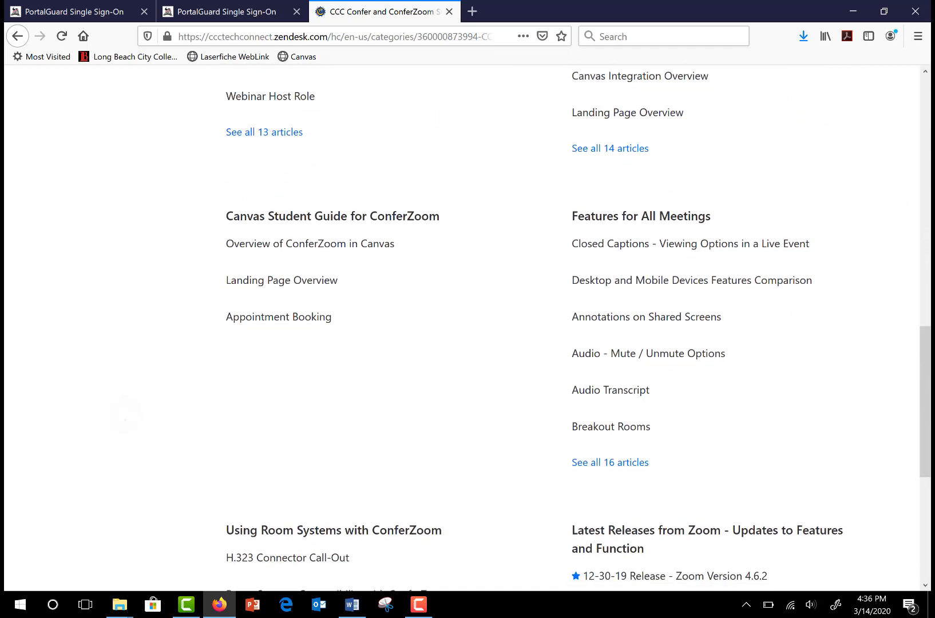
{"action": "scroll", "coordinate": [467, 327], "scroll_direction": "down", "scroll_amount": 2}
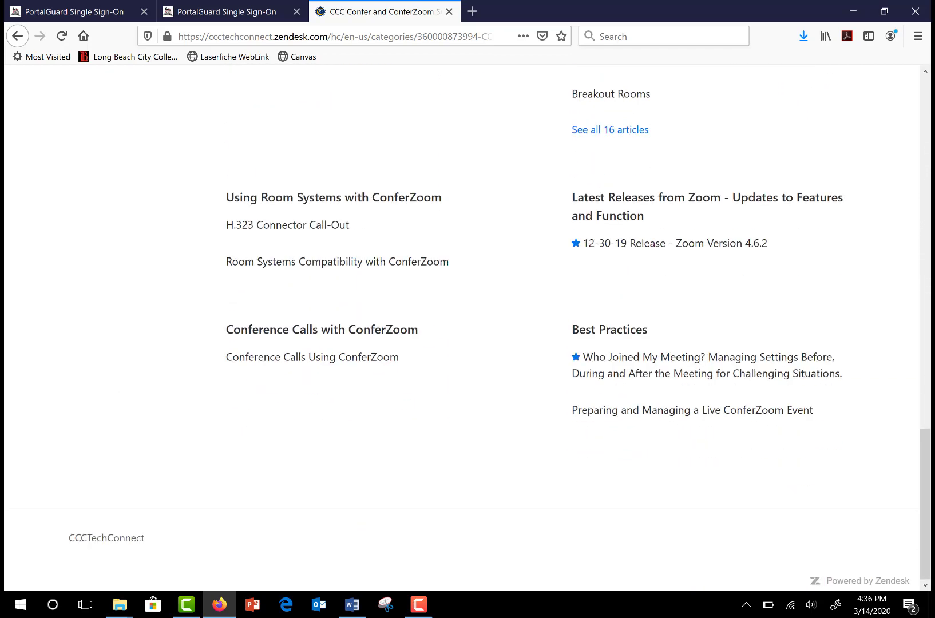
{"action": "scroll", "coordinate": [467, 328], "scroll_direction": "up", "scroll_amount": 7}
{"action": "scroll", "coordinate": [578, 315], "scroll_direction": "up", "scroll_amount": 12}
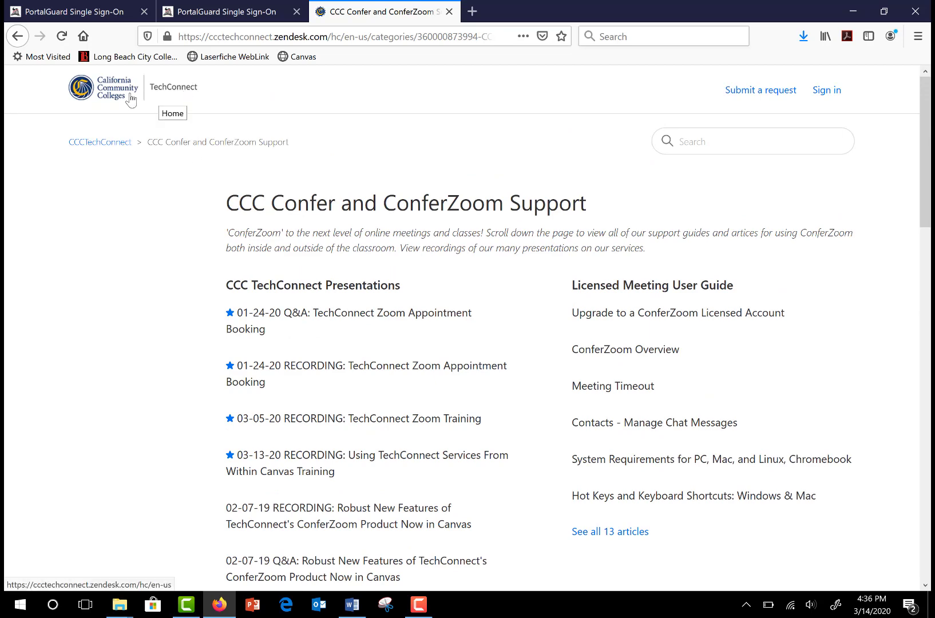
{"action": "left_click", "coordinate": [18, 36]}
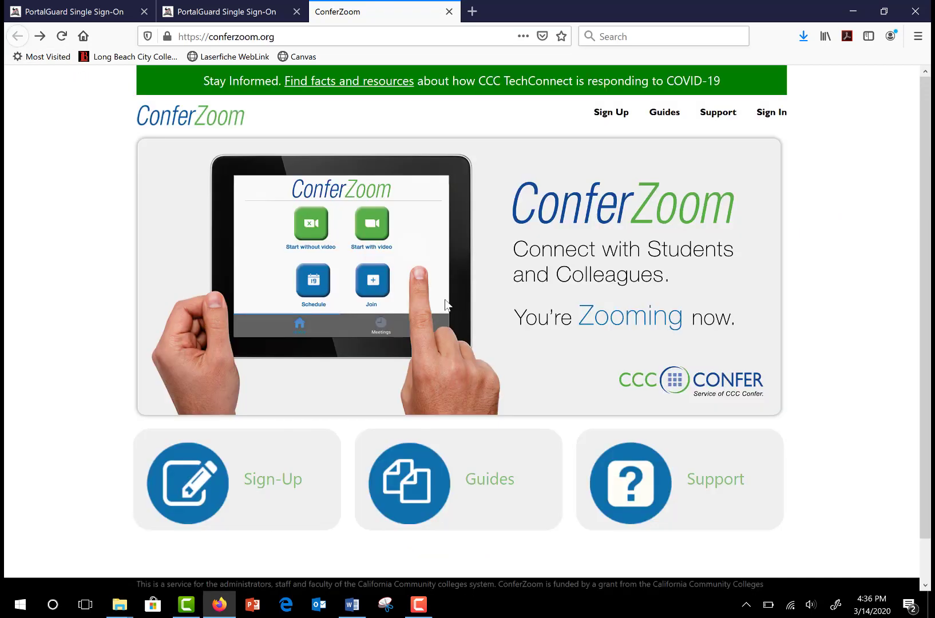
Step: Open the ConferZoom sign-up page and activate the new account through the activation link in the Zoom email
{"action": "left_click", "coordinate": [247, 466]}
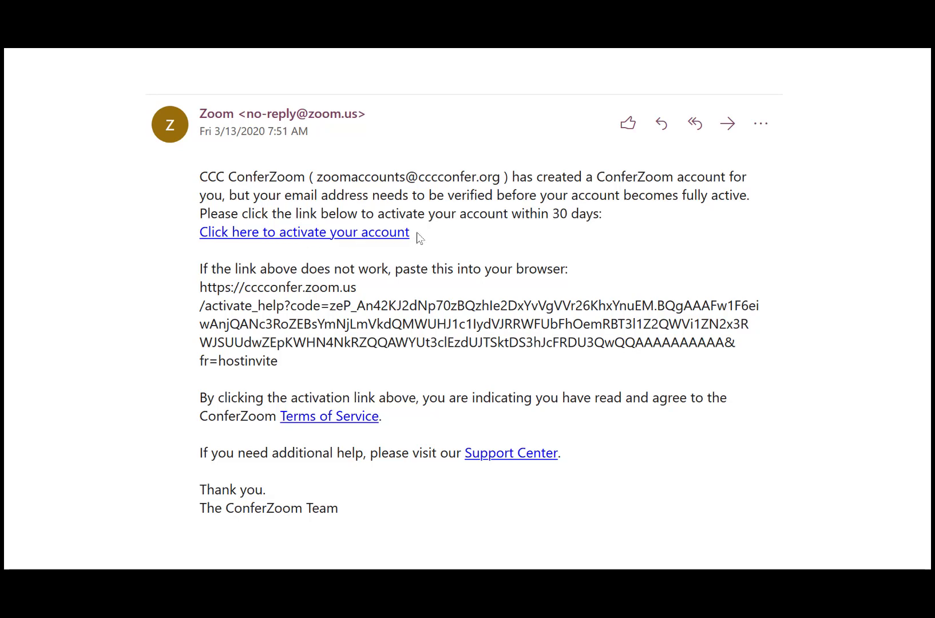
{"action": "left_click", "coordinate": [371, 232]}
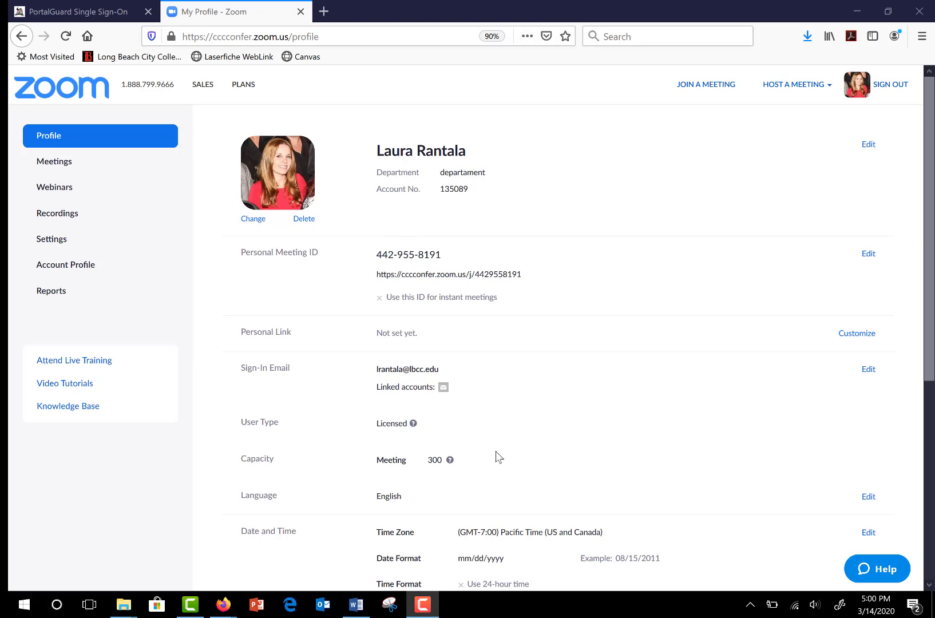
Step: Review the account's profile details and look over its upcoming meetings and cloud recordings
{"action": "scroll", "coordinate": [669, 475], "scroll_direction": "down", "scroll_amount": 1}
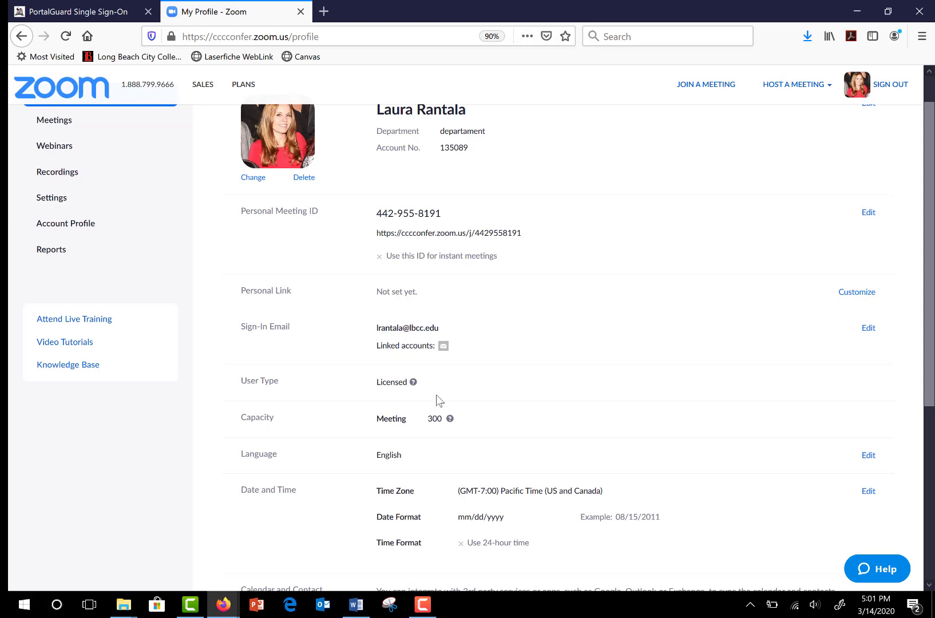
{"action": "scroll", "coordinate": [439, 401], "scroll_direction": "up", "scroll_amount": 2}
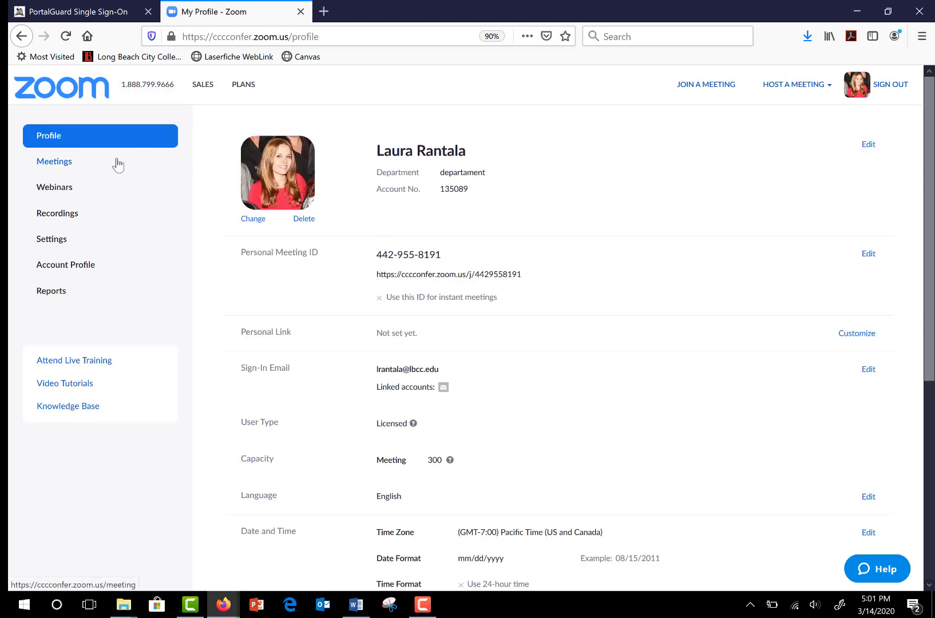
{"action": "left_click", "coordinate": [73, 166]}
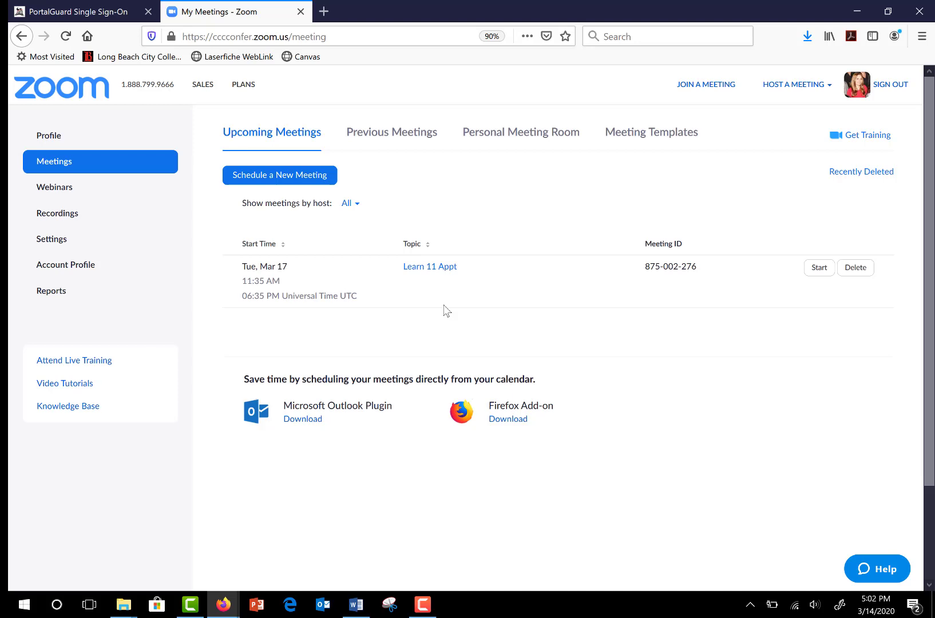
{"action": "left_click", "coordinate": [63, 220]}
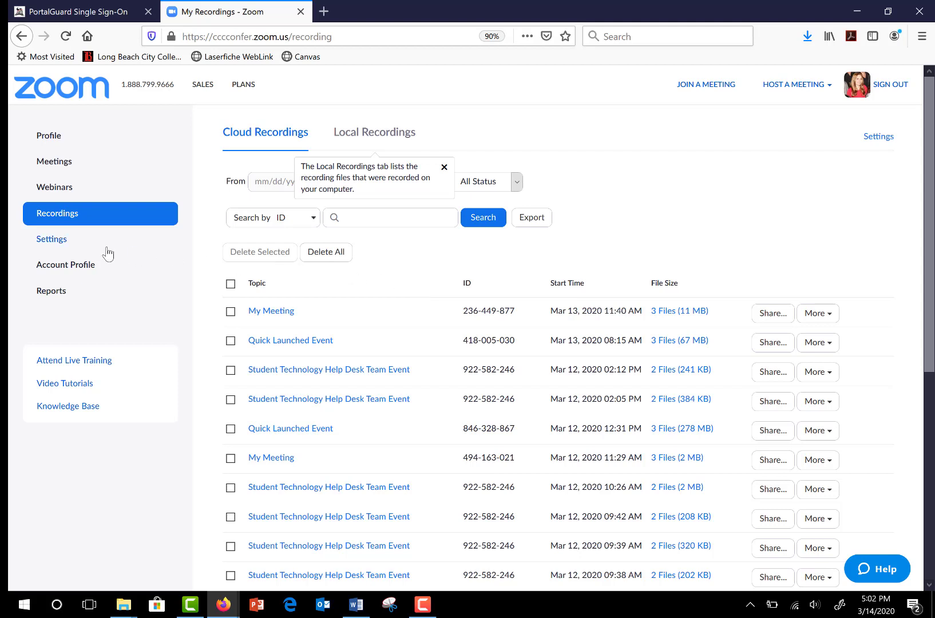
Step: Open the account's meeting settings and examine the Schedule Meeting and In Meeting (Basic) options
{"action": "left_click", "coordinate": [65, 241]}
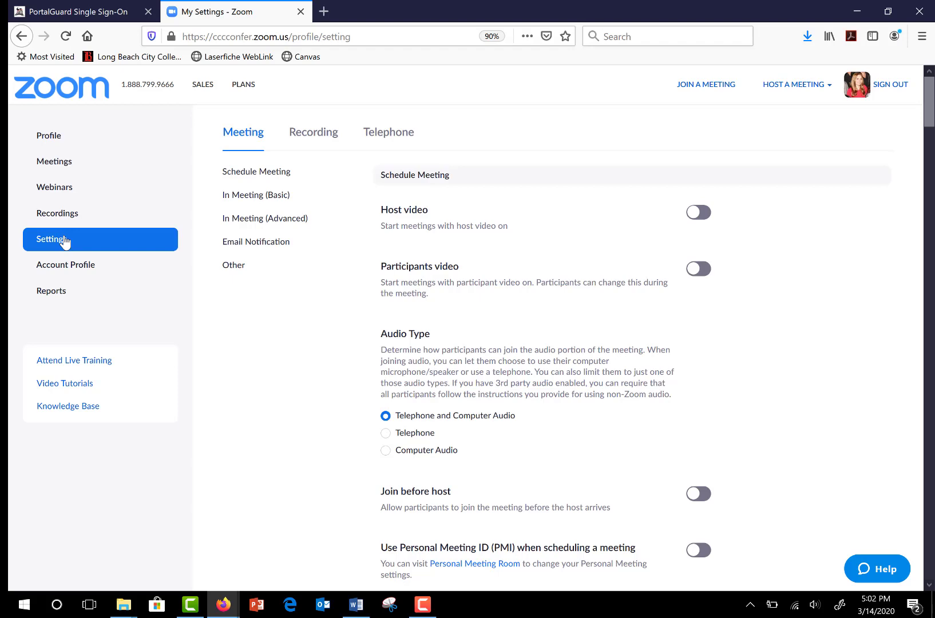
{"action": "scroll", "coordinate": [64, 241], "scroll_direction": "down", "scroll_amount": 5}
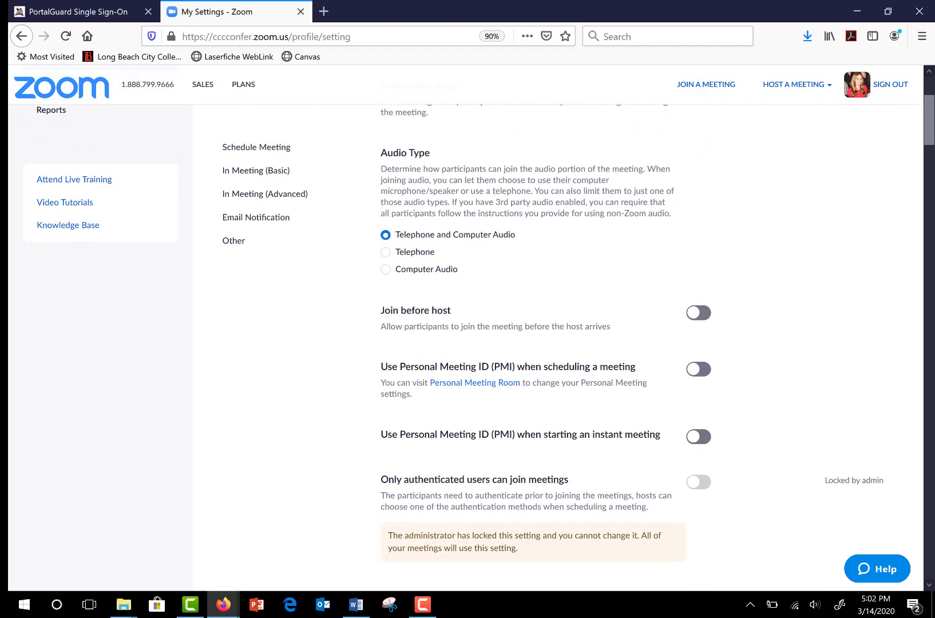
{"action": "scroll", "coordinate": [657, 348], "scroll_direction": "down", "scroll_amount": 6}
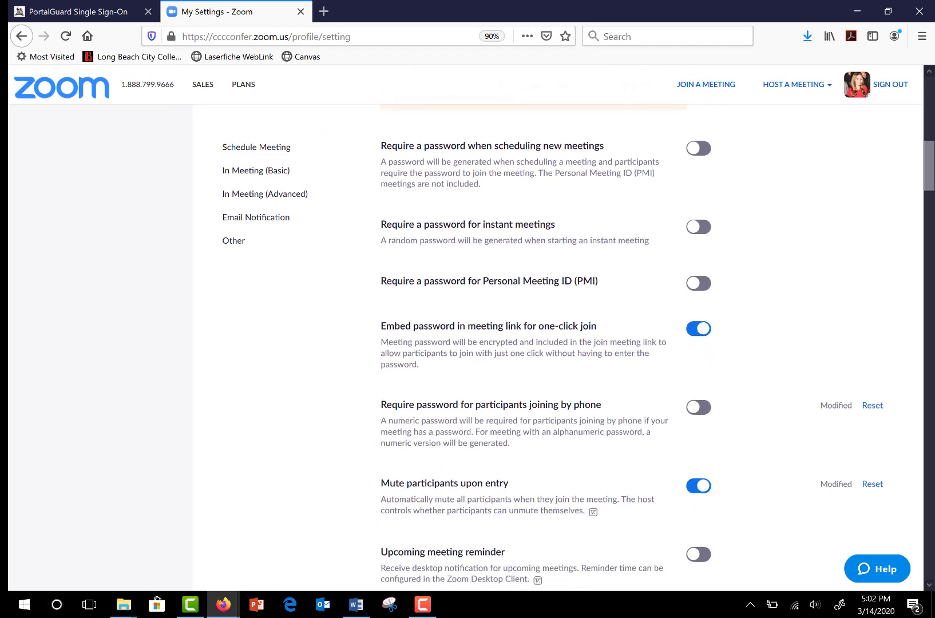
{"action": "scroll", "coordinate": [655, 347], "scroll_direction": "down", "scroll_amount": 7}
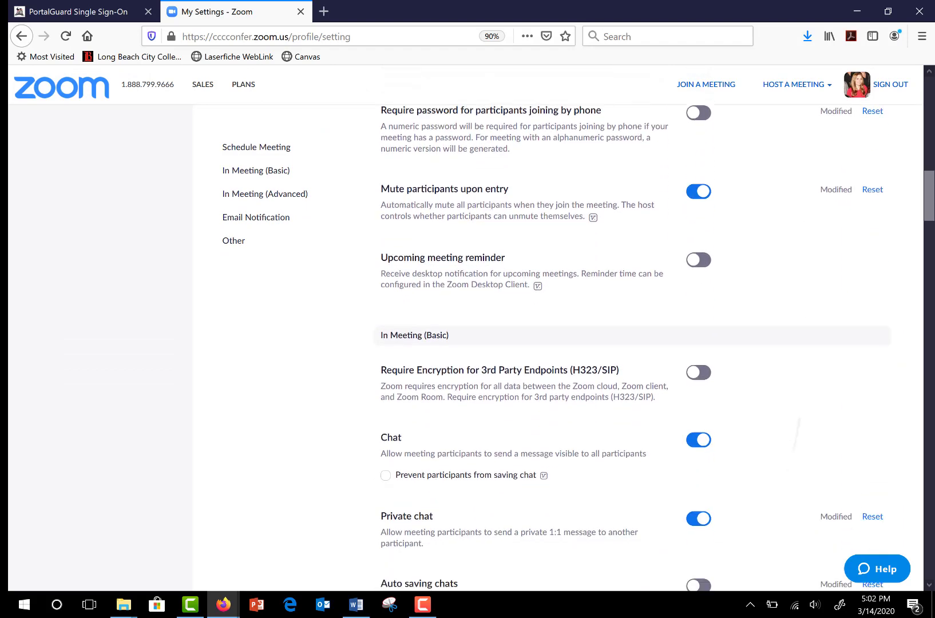
{"action": "scroll", "coordinate": [655, 347], "scroll_direction": "down", "scroll_amount": 1}
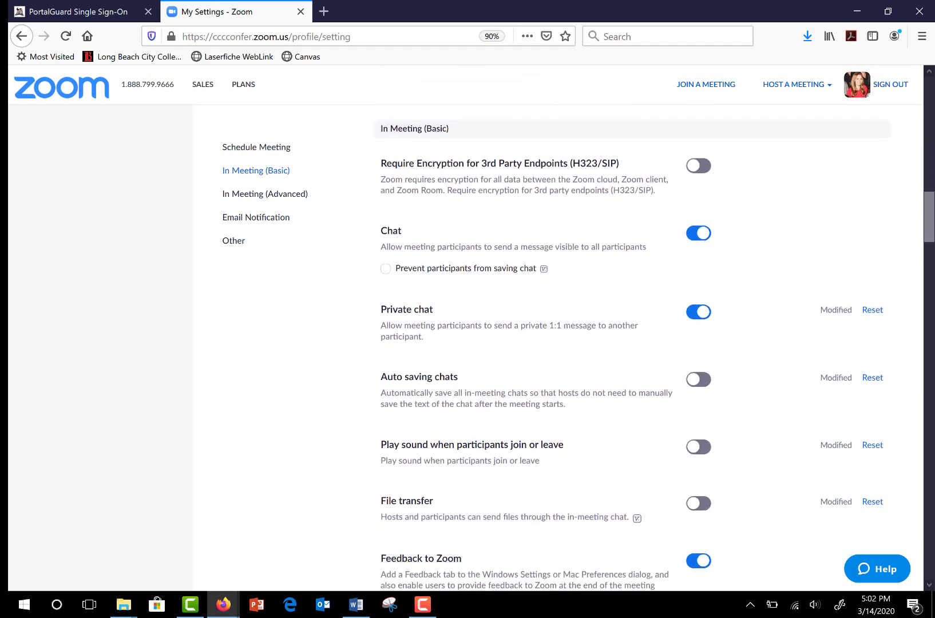
{"action": "scroll", "coordinate": [655, 348], "scroll_direction": "down", "scroll_amount": 5}
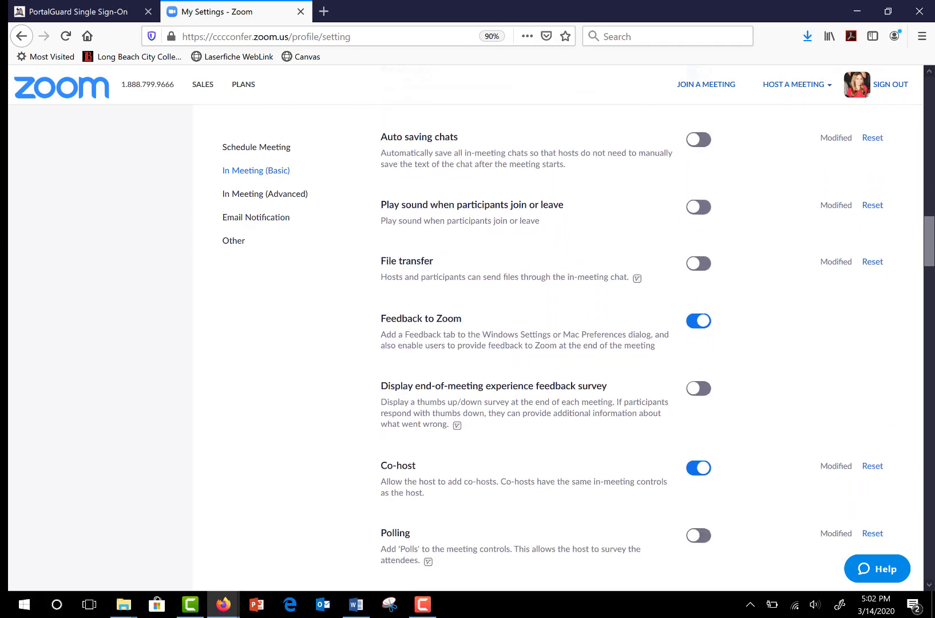
{"action": "scroll", "coordinate": [655, 347], "scroll_direction": "up", "scroll_amount": 4}
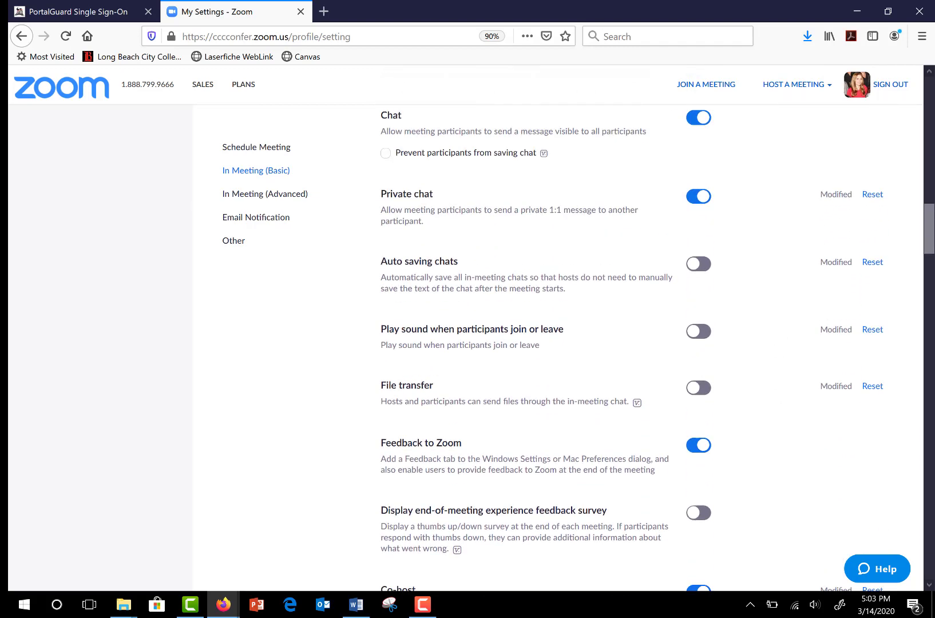
{"action": "scroll", "coordinate": [655, 347], "scroll_direction": "up", "scroll_amount": 11}
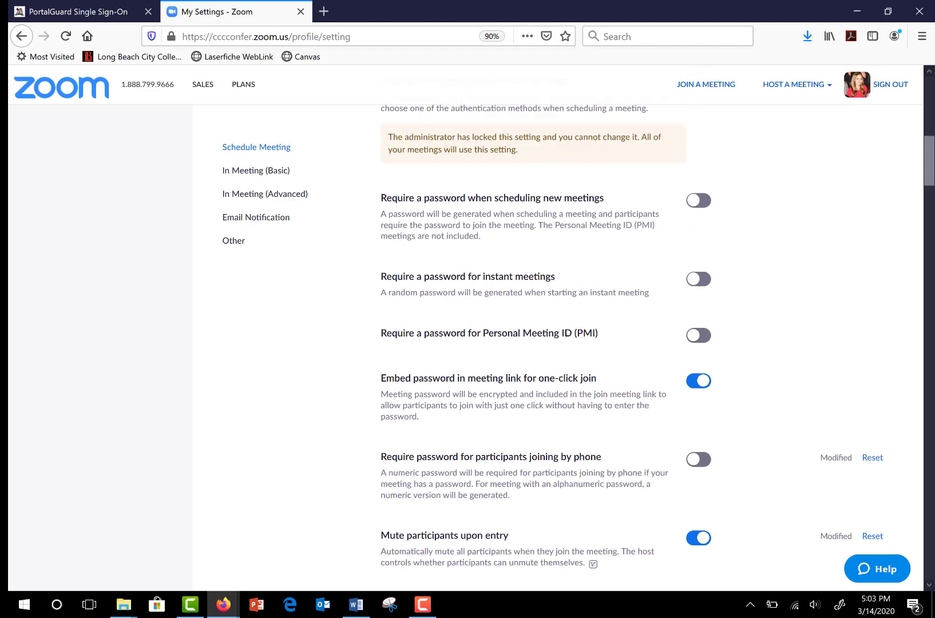
{"action": "scroll", "coordinate": [655, 347], "scroll_direction": "up", "scroll_amount": 7}
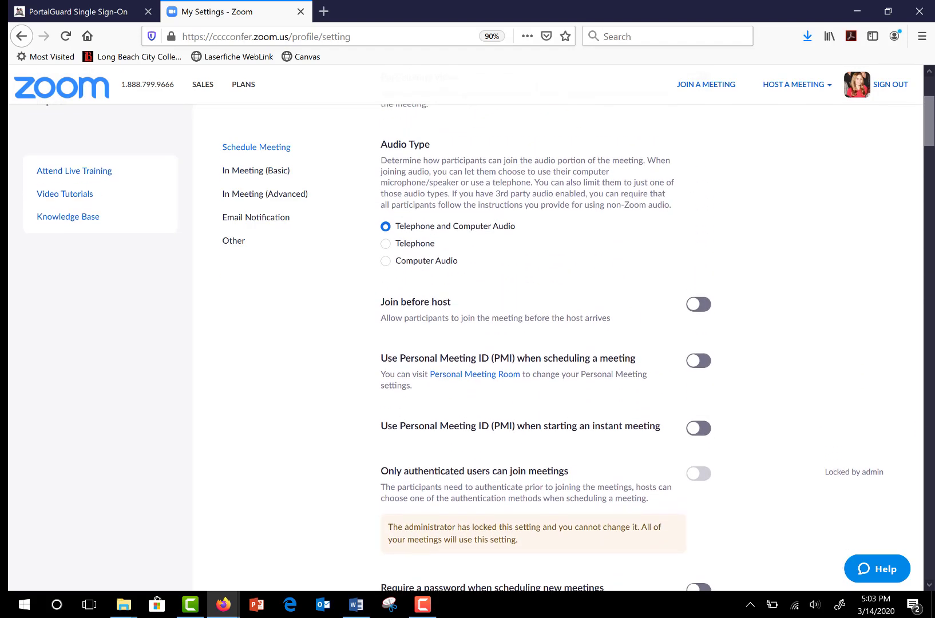
{"action": "scroll", "coordinate": [655, 348], "scroll_direction": "up", "scroll_amount": 1}
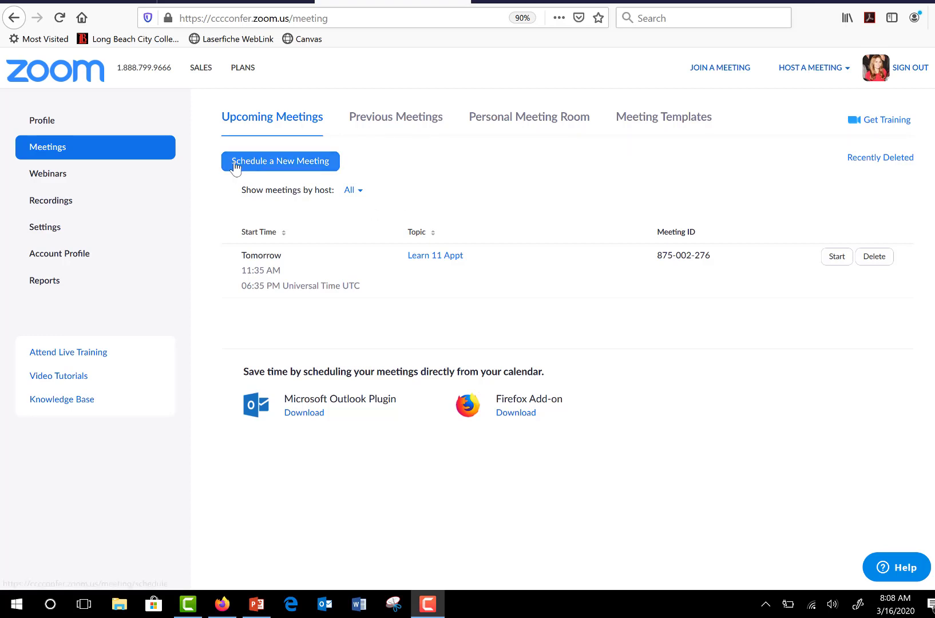
Step: Start scheduling a new meeting and set its date to 03/17/2020
{"action": "left_click", "coordinate": [309, 161]}
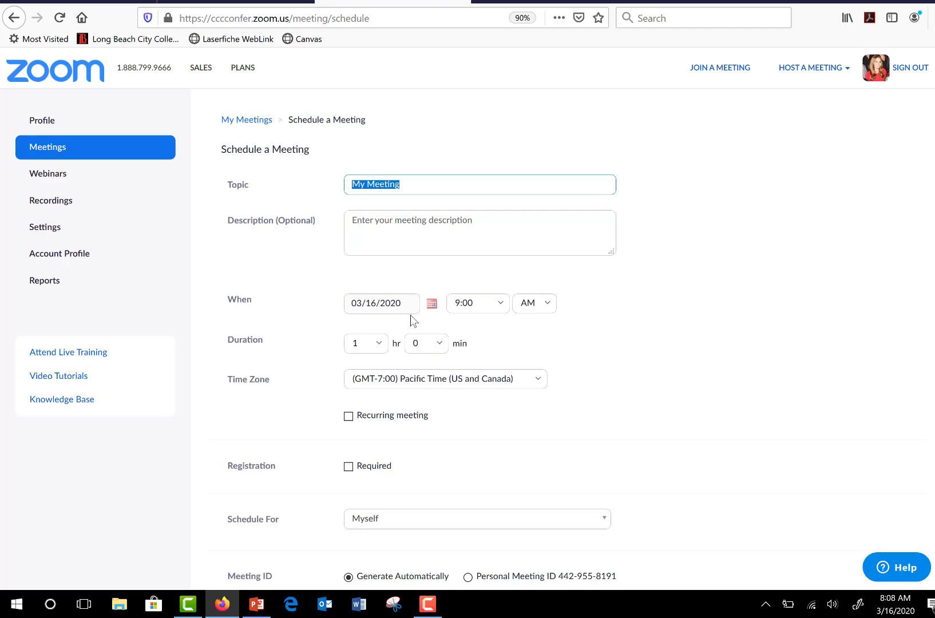
{"action": "left_click", "coordinate": [430, 305]}
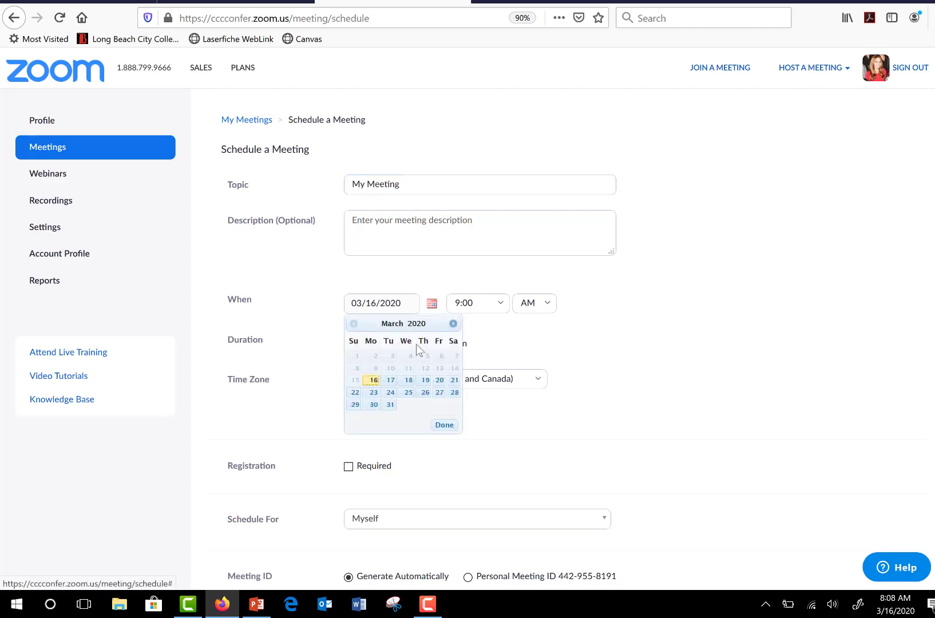
{"action": "left_click", "coordinate": [391, 384]}
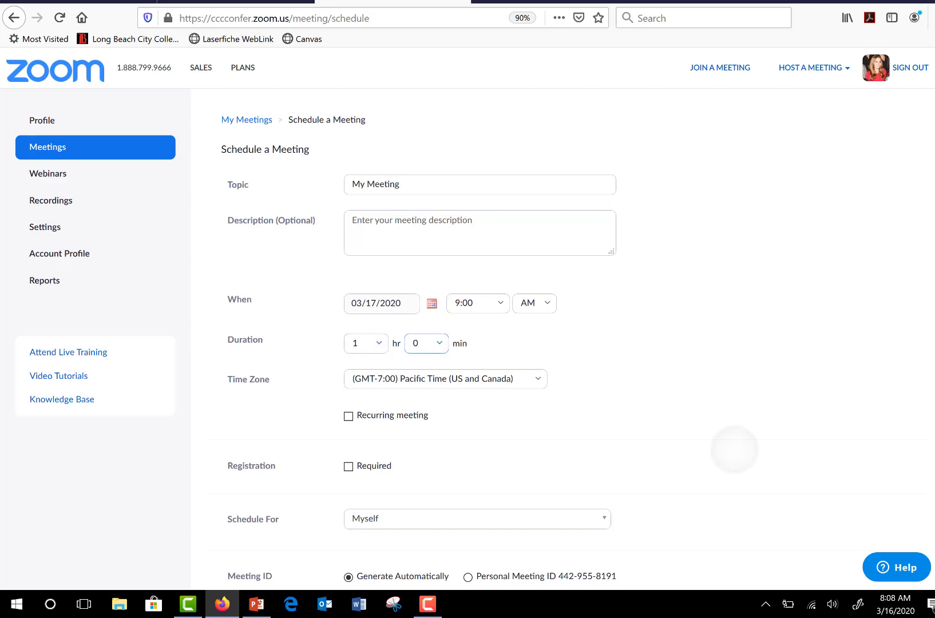
Step: Review the registration, meeting ID, video, audio and meeting options of the new meeting, and save it
{"action": "scroll", "coordinate": [735, 449], "scroll_direction": "down", "scroll_amount": 3}
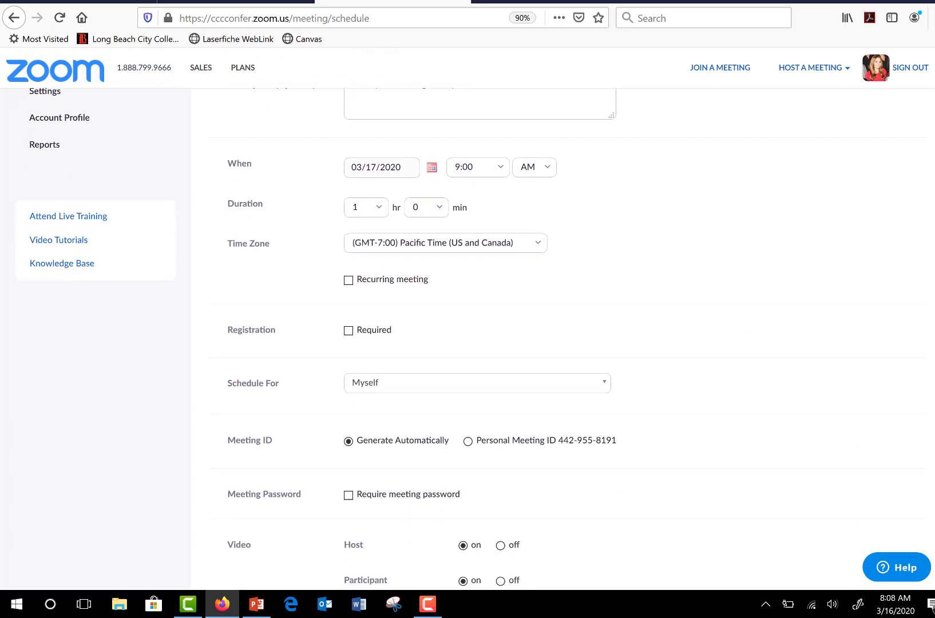
{"action": "scroll", "coordinate": [386, 335], "scroll_direction": "down", "scroll_amount": 1}
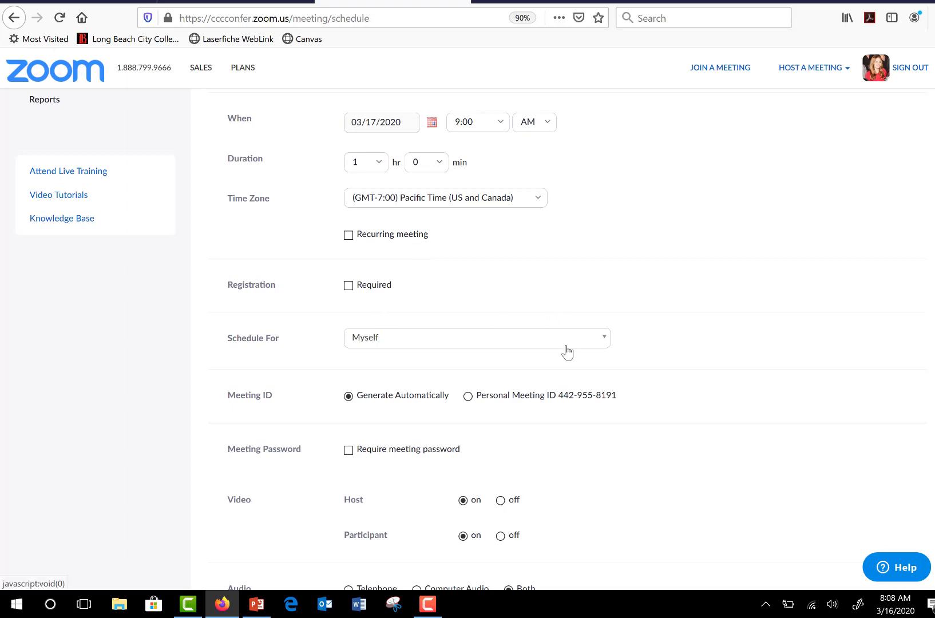
{"action": "scroll", "coordinate": [671, 513], "scroll_direction": "down", "scroll_amount": 3}
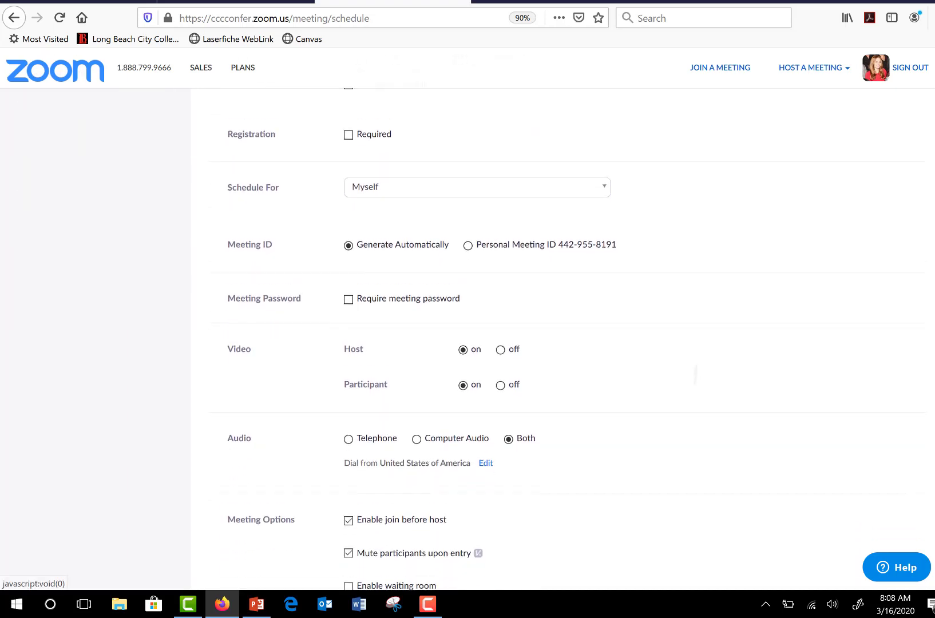
{"action": "scroll", "coordinate": [672, 513], "scroll_direction": "down", "scroll_amount": 3}
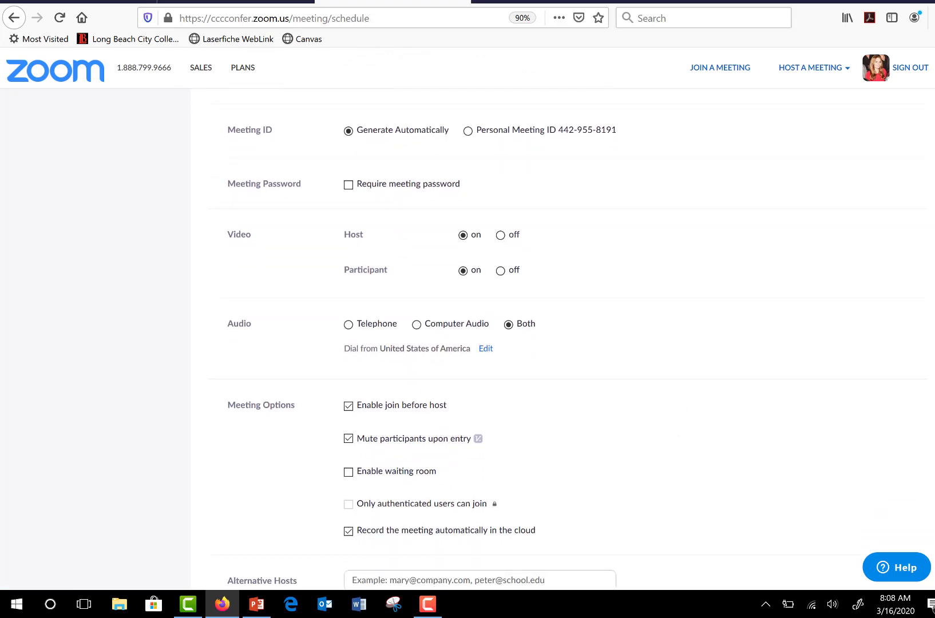
{"action": "scroll", "coordinate": [467, 339], "scroll_direction": "down", "scroll_amount": 2}
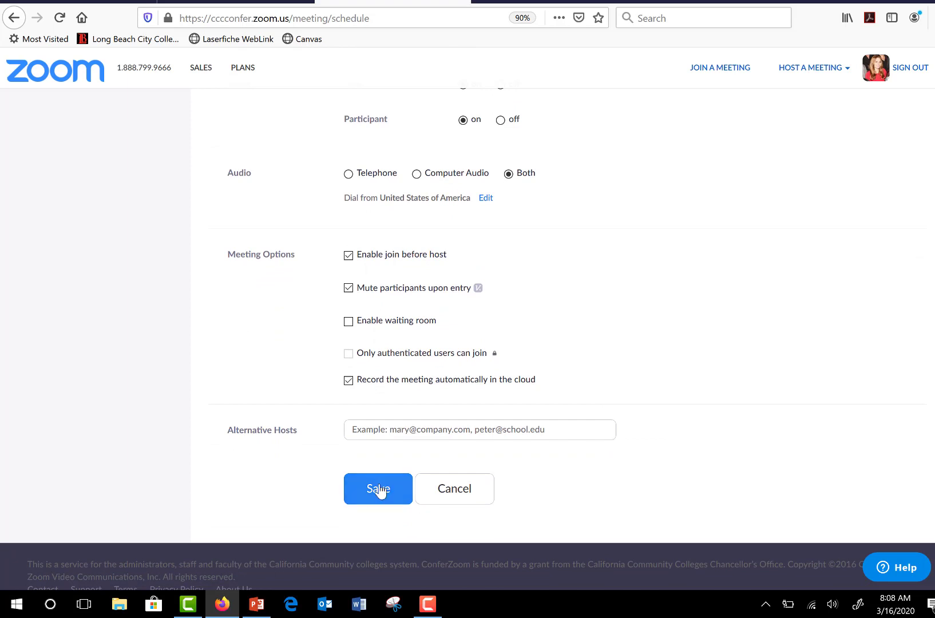
{"action": "left_click", "coordinate": [378, 490]}
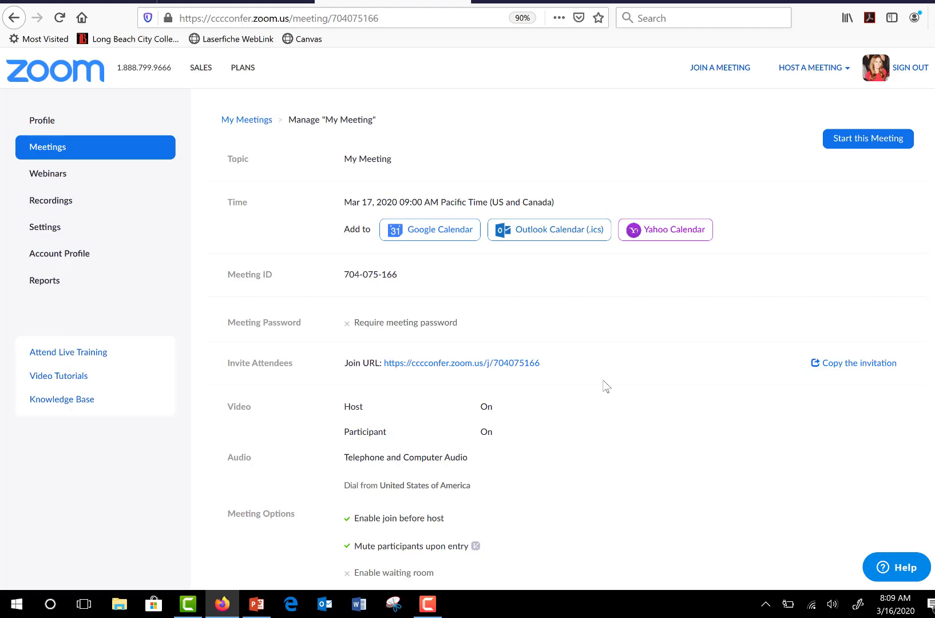
Step: Open the saved meeting's invitation text, look it over, and close it without copying
{"action": "left_click", "coordinate": [867, 368]}
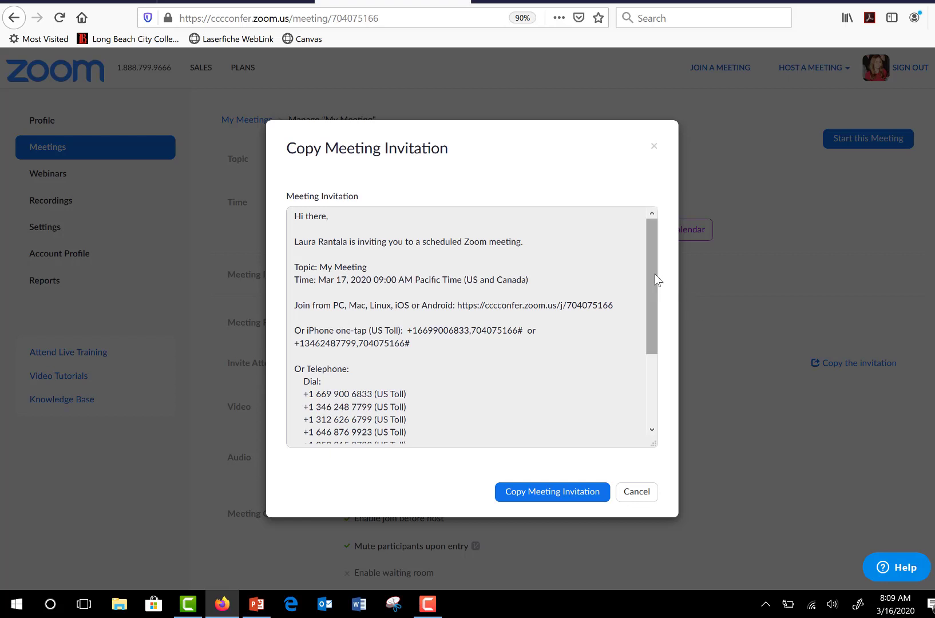
{"action": "mouse_move", "coordinate": [654, 272]}
{"action": "left_mouse_down"}
{"action": "mouse_move", "coordinate": [648, 351]}
{"action": "mouse_move", "coordinate": [649, 258]}
{"action": "left_mouse_up"}
{"action": "left_click", "coordinate": [644, 491]}
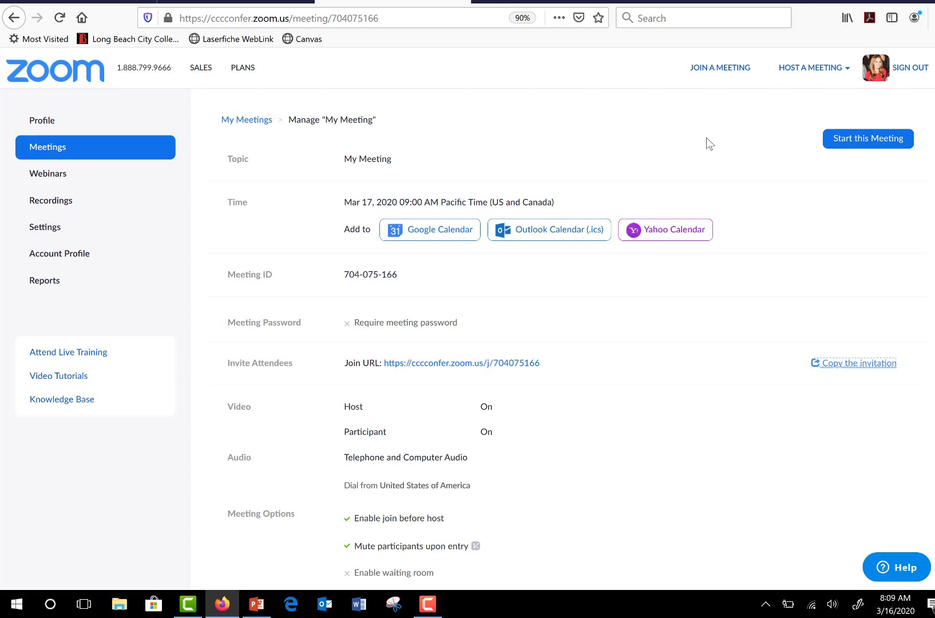
Step: Host an instant meeting with video off, join it with computer audio, and maximize the meeting window
{"action": "mouse_move", "coordinate": [814, 75]}
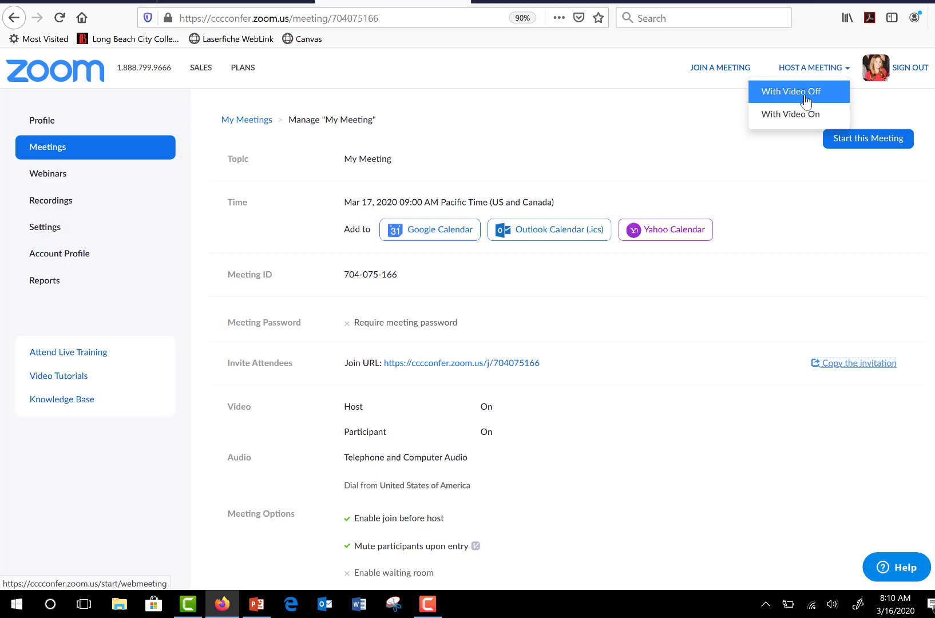
{"action": "left_click", "coordinate": [804, 97]}
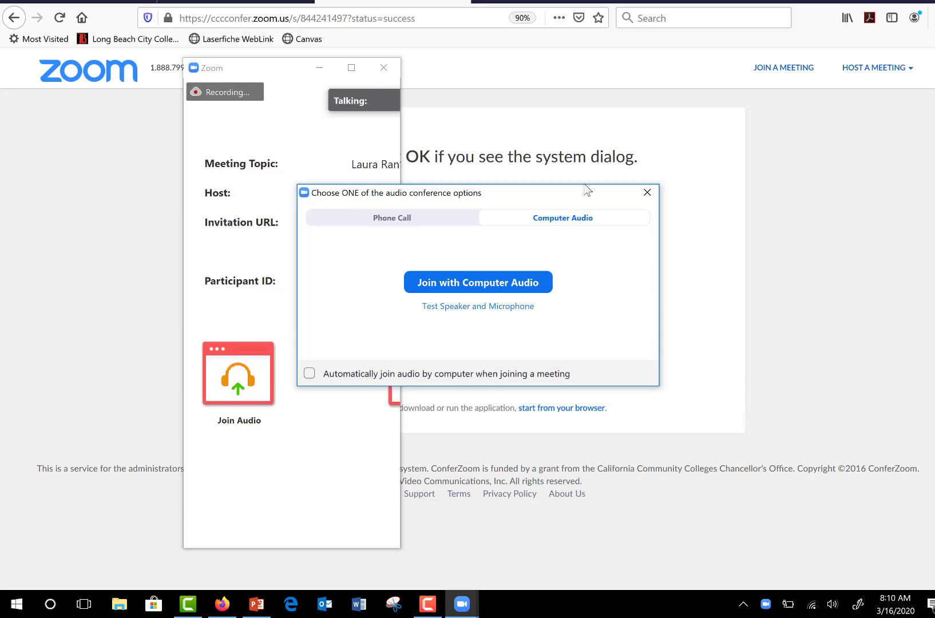
{"action": "left_click", "coordinate": [484, 289]}
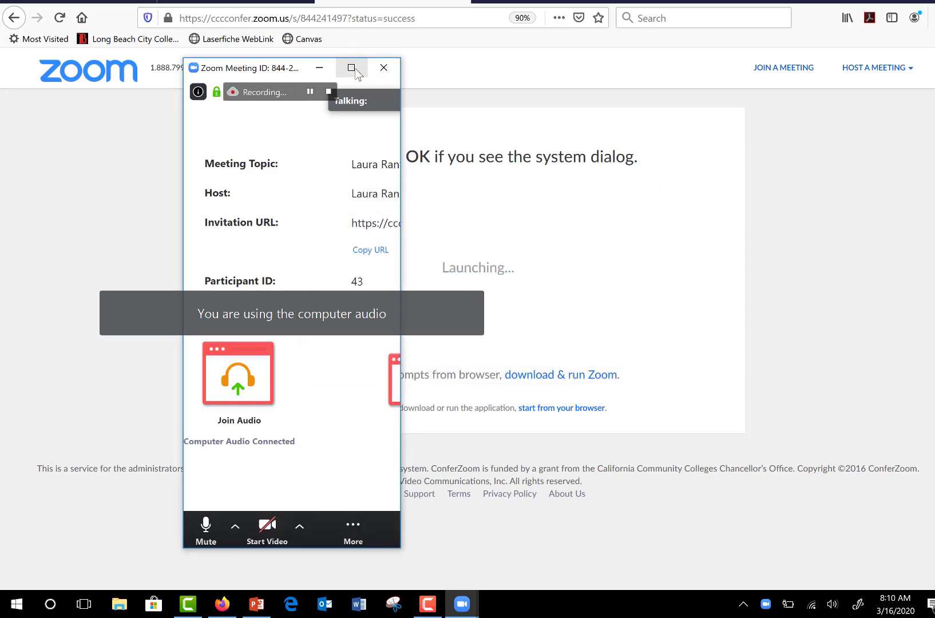
{"action": "left_click", "coordinate": [351, 68]}
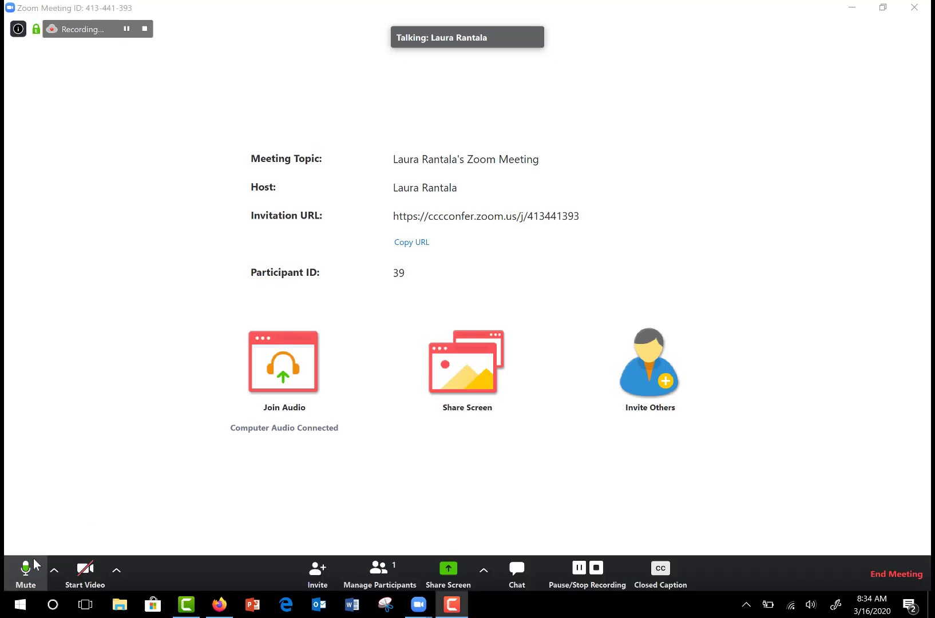
Step: Turn on the camera video in the meeting
{"action": "left_click", "coordinate": [82, 572]}
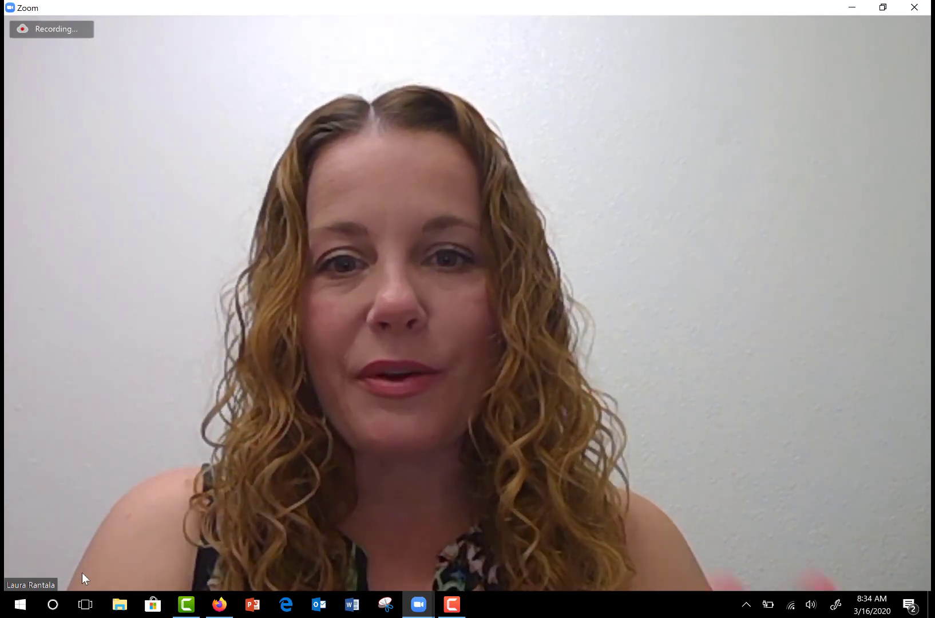
{"action": "mouse_move", "coordinate": [62, 569]}
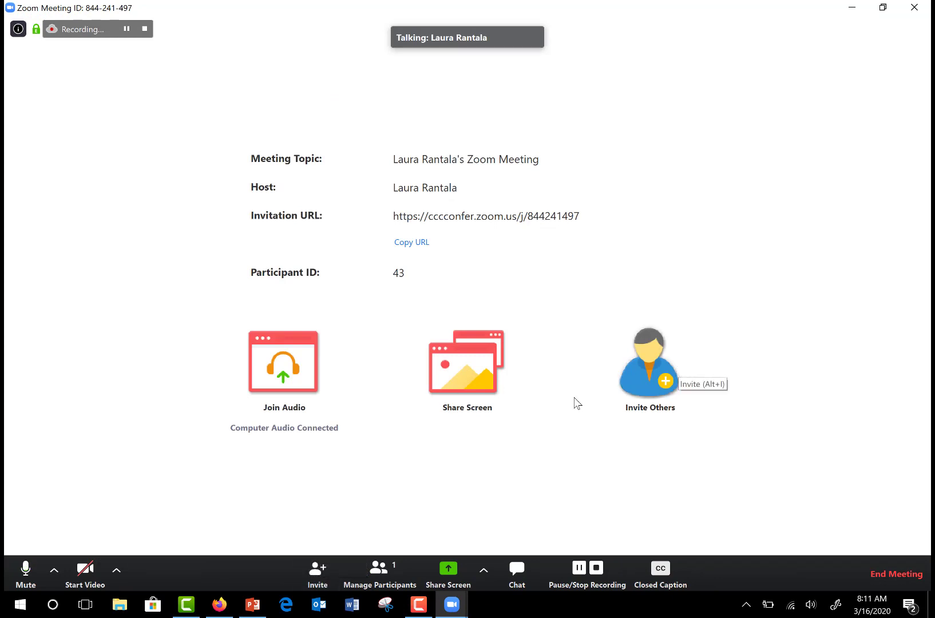
Step: Show the meeting's participant list and the group chat alongside the meeting view
{"action": "left_click", "coordinate": [380, 579]}
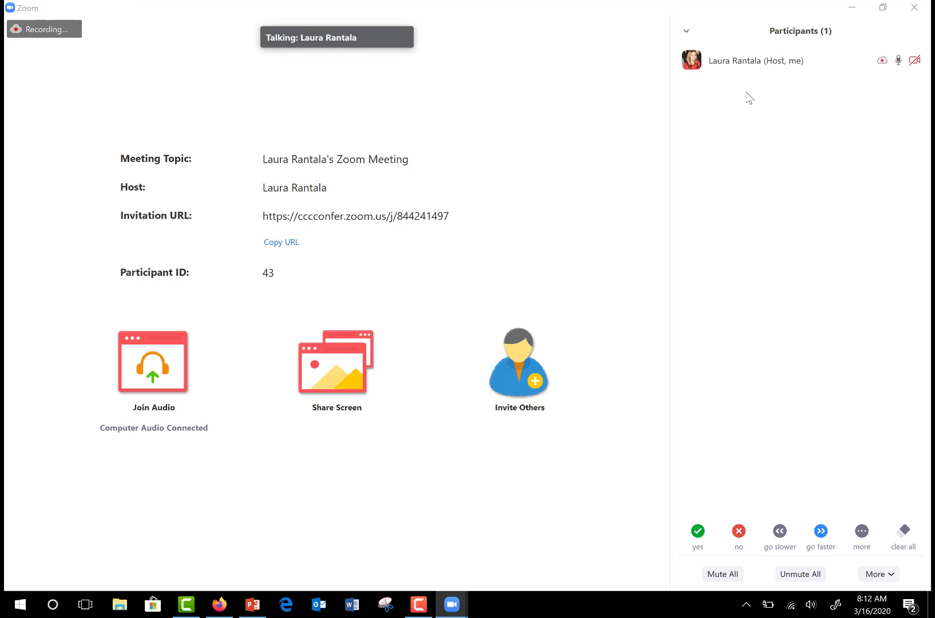
{"action": "mouse_move", "coordinate": [725, 70]}
{"action": "mouse_move", "coordinate": [328, 583]}
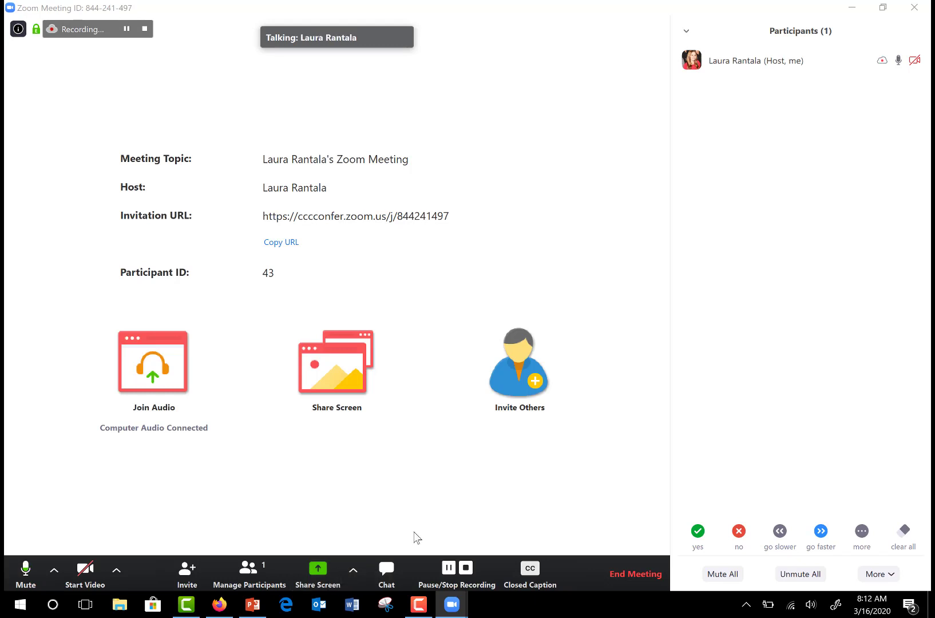
{"action": "left_click", "coordinate": [387, 568]}
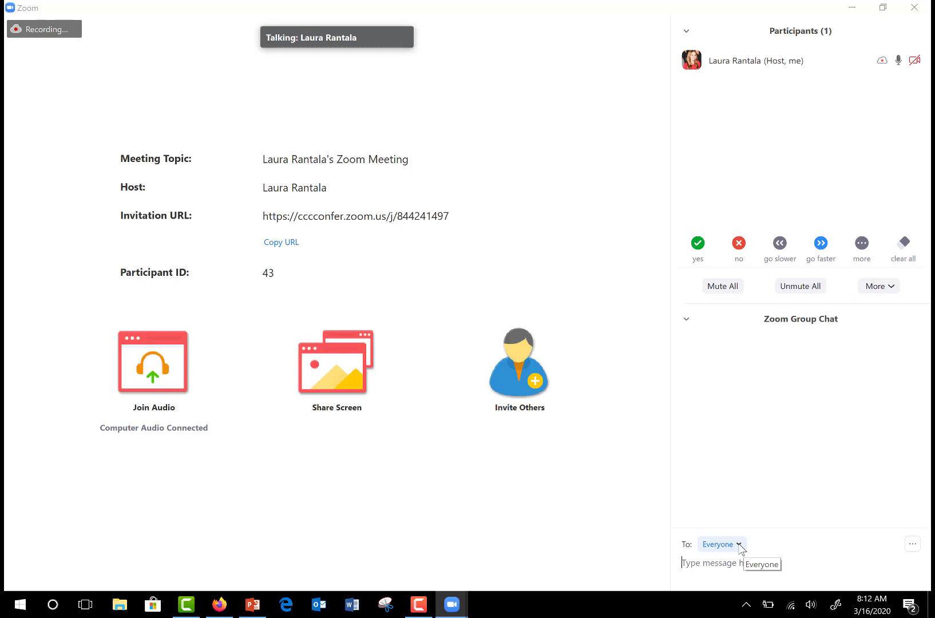
{"action": "mouse_move", "coordinate": [457, 566]}
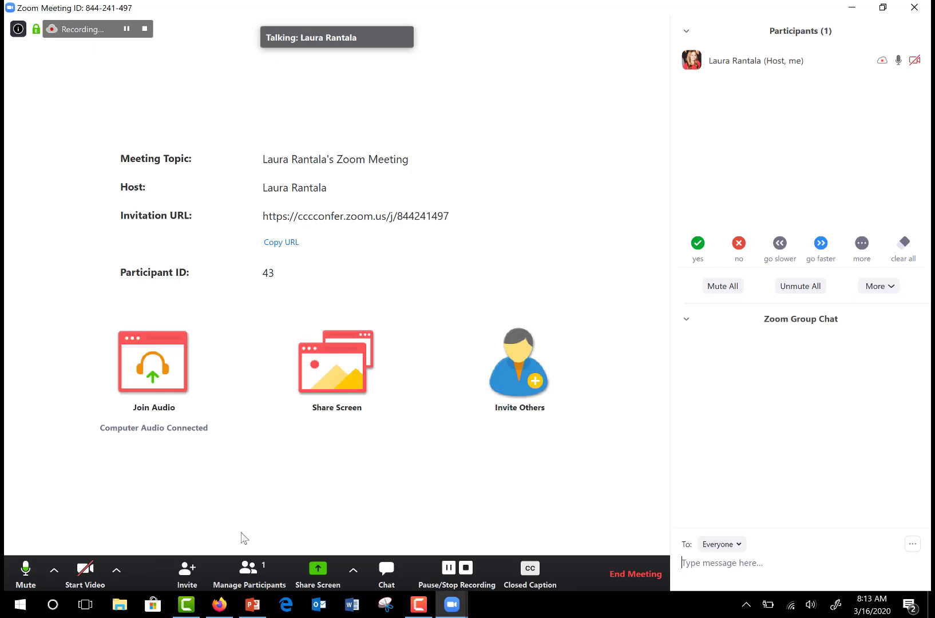
Step: Share the Learn 11.pptx PowerPoint window with the meeting, and stop sharing it
{"action": "left_click", "coordinate": [318, 574]}
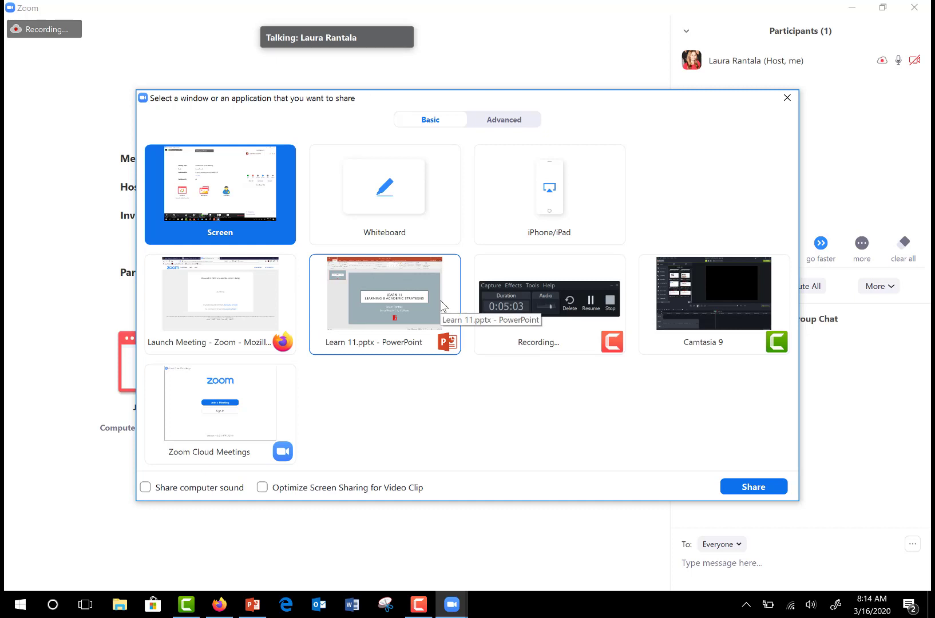
{"action": "left_click", "coordinate": [398, 309]}
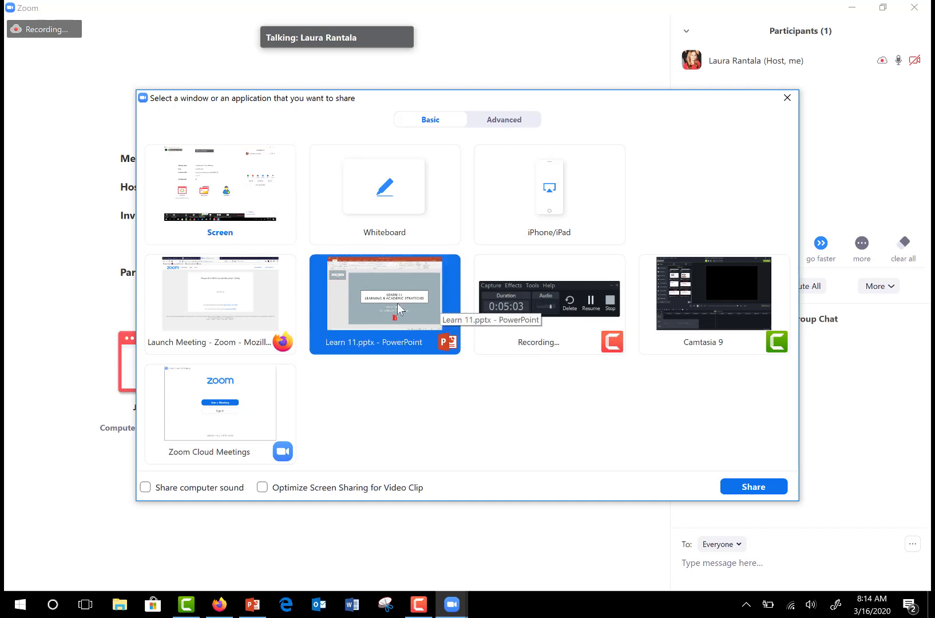
{"action": "left_click", "coordinate": [753, 487]}
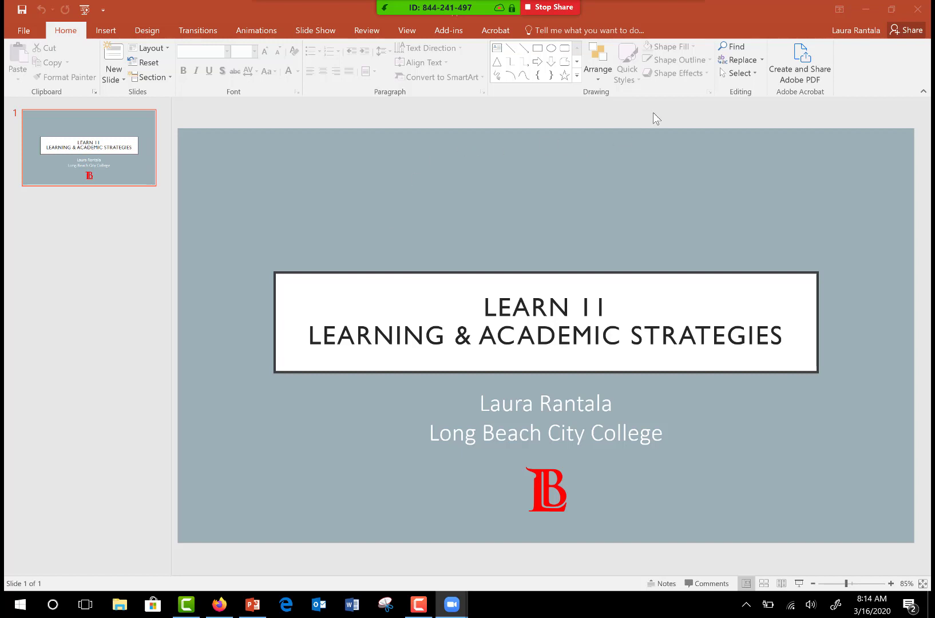
{"action": "left_click", "coordinate": [541, 8]}
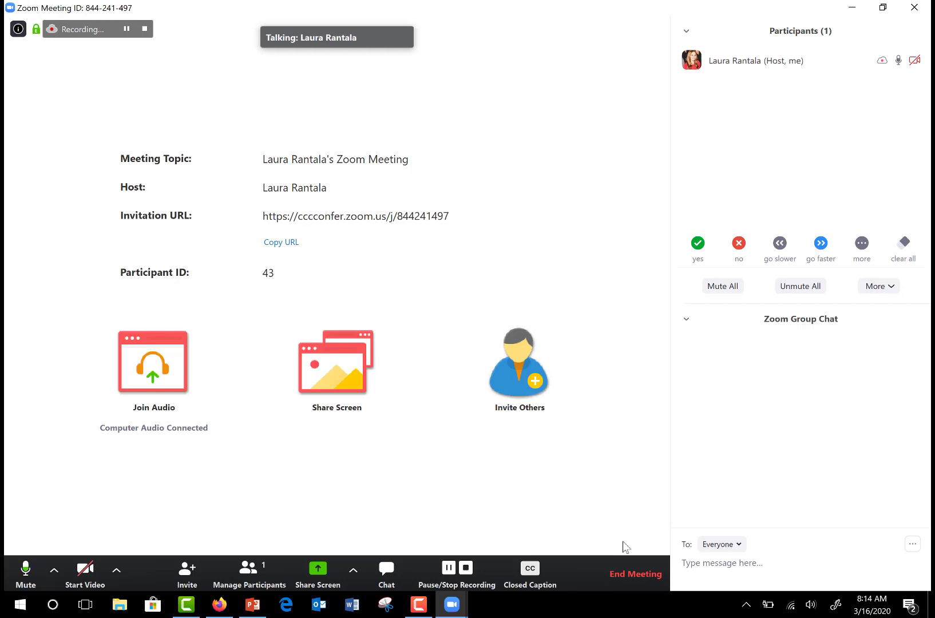
Step: Bring up the choices for ending the meeting and choose to leave it
{"action": "left_click", "coordinate": [636, 573]}
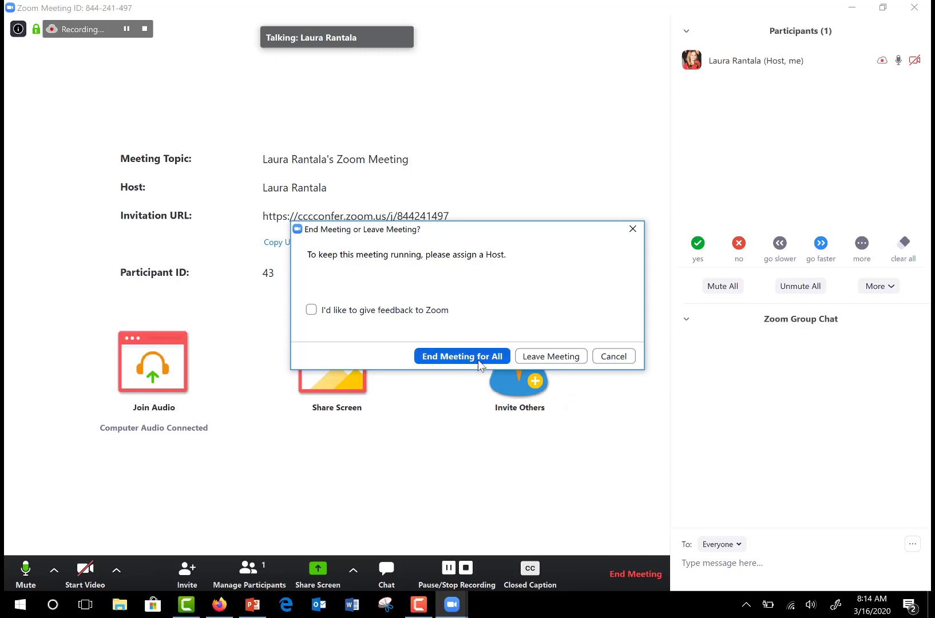
{"action": "left_click", "coordinate": [542, 357]}
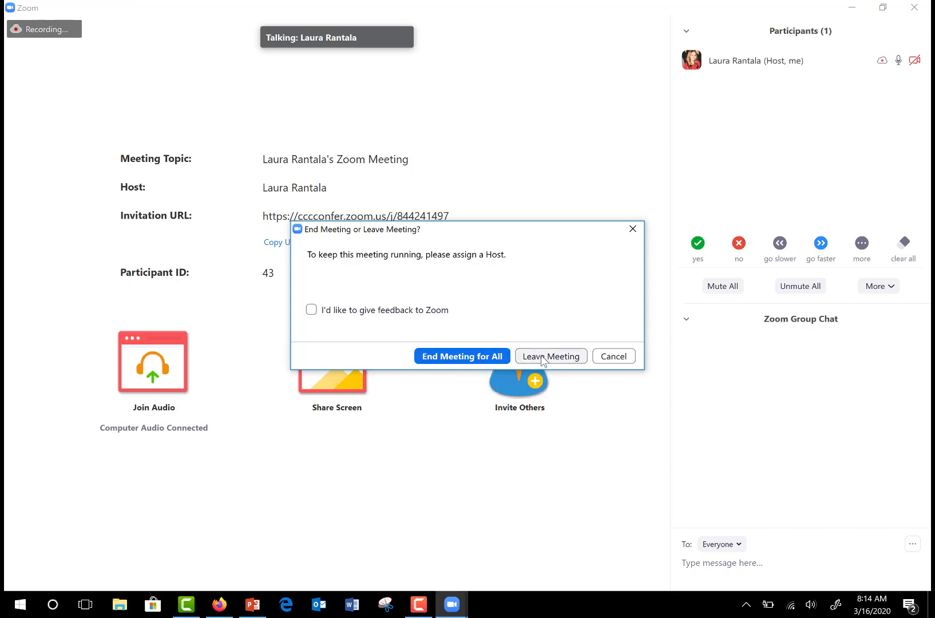